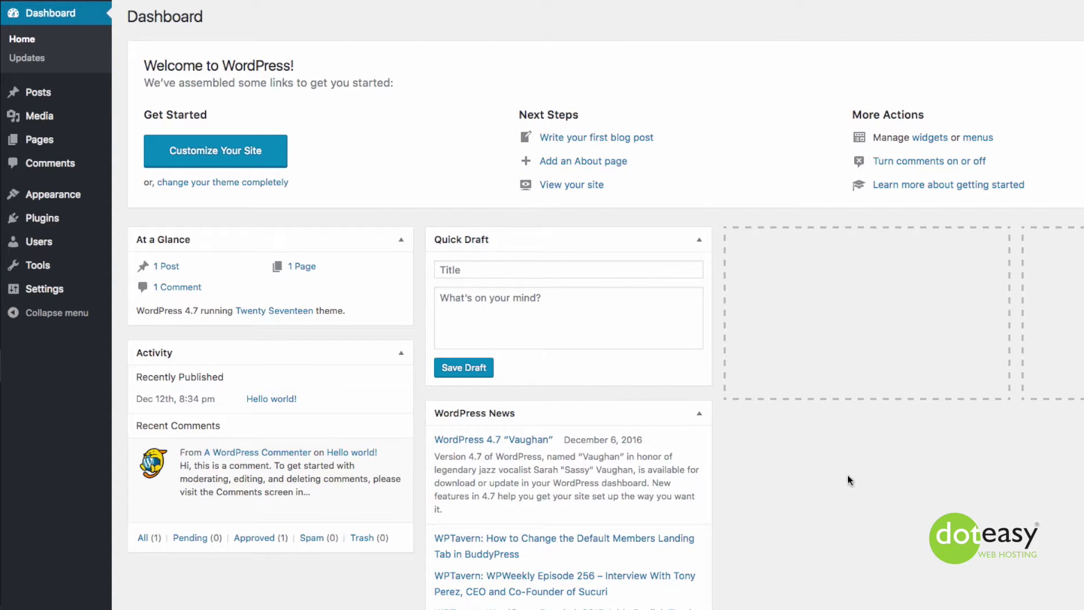
Step: Open a blank Add New Post editor from the Posts page
mouse_move(38, 92)
click(58, 101)
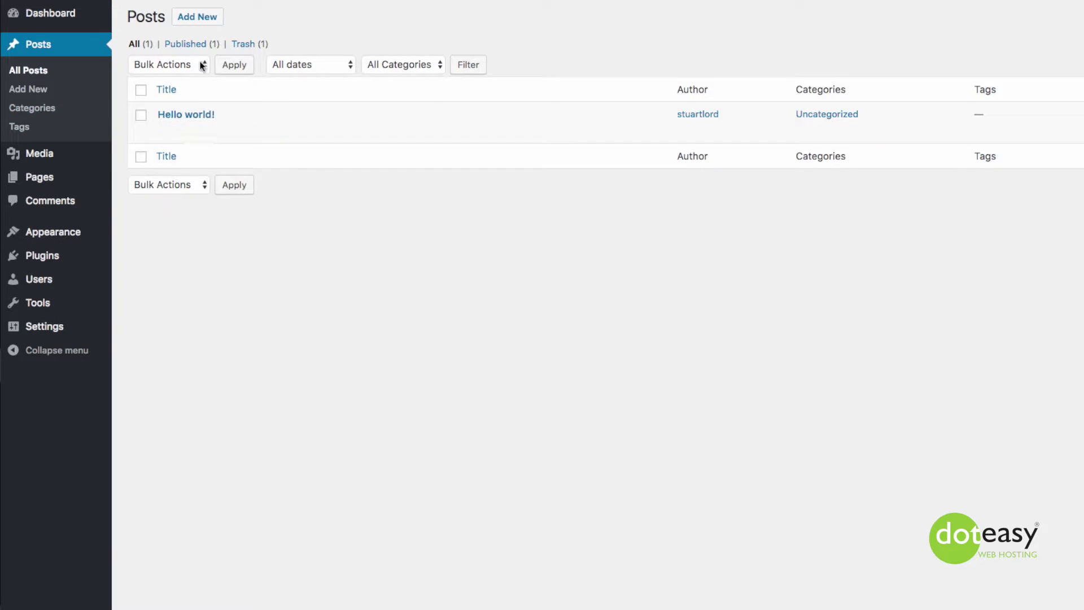
click(200, 26)
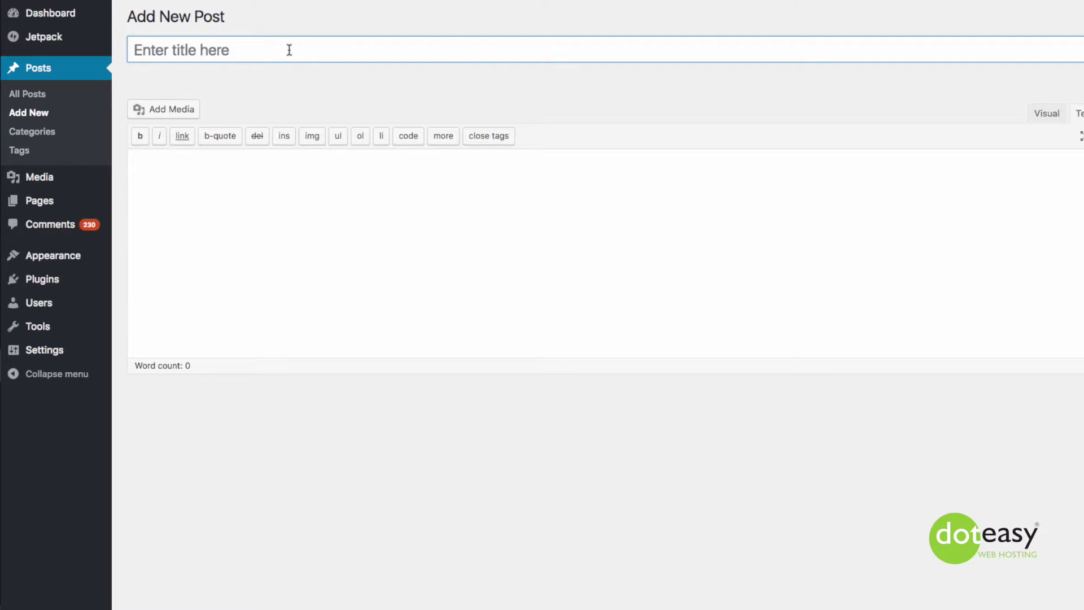
text(Hello)
Step: Move from the 'Hello' title into the body to enter 'And welcome to my WordPress site!'
key(Tab)
text(An)
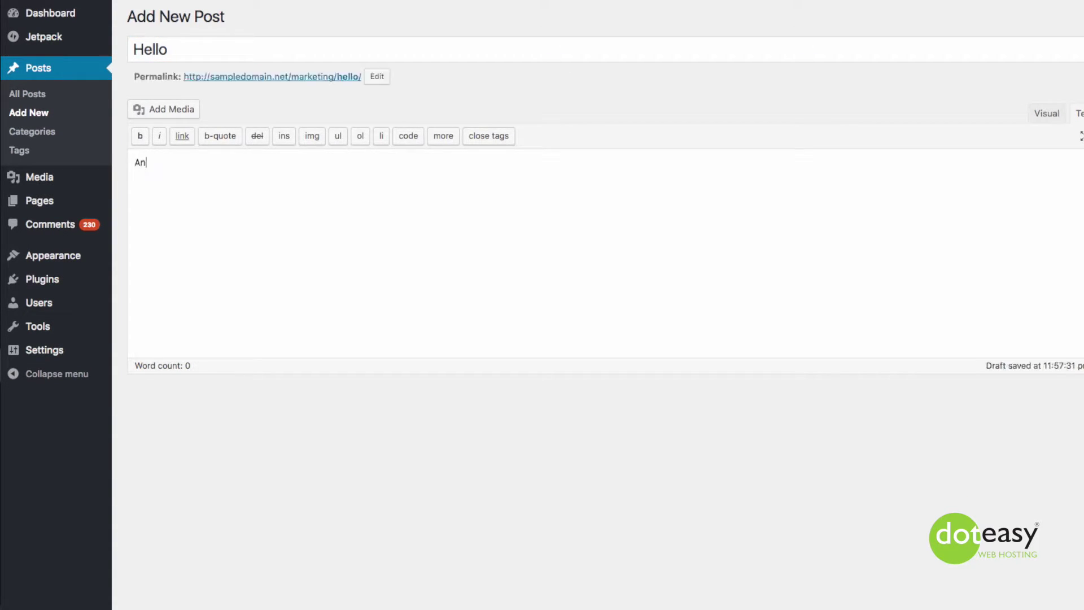
text(d welcome to my WordPress site!)
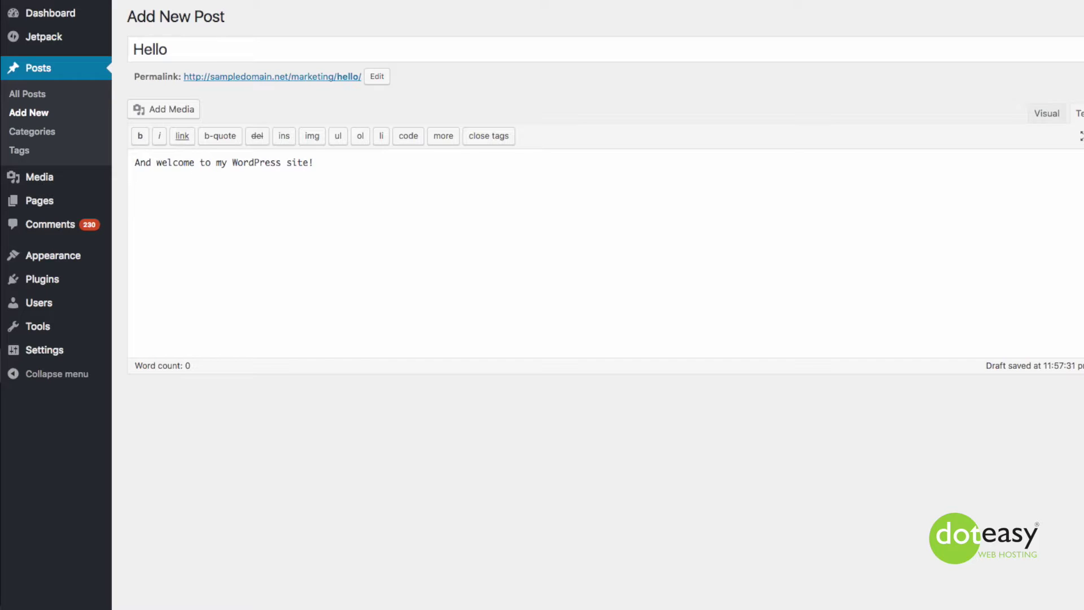